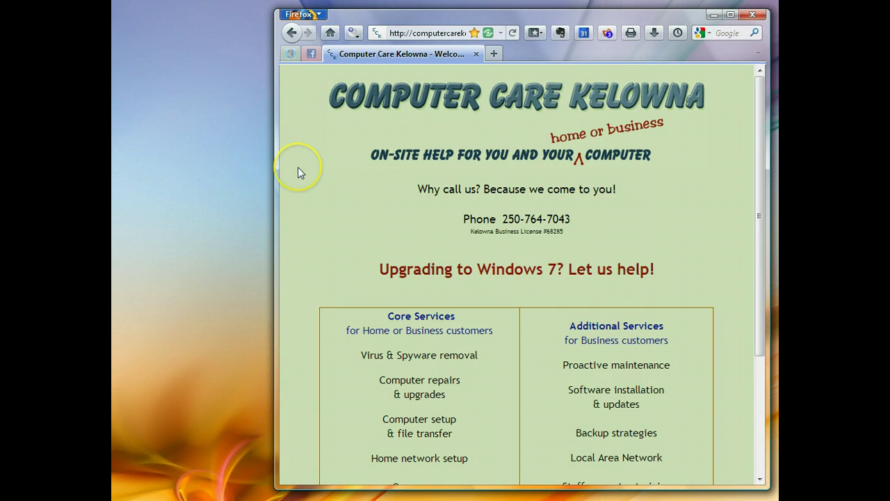
- Open the Wonderputt bookmark in a new tab next to Computer Care Kelowna
left_click(493, 54)
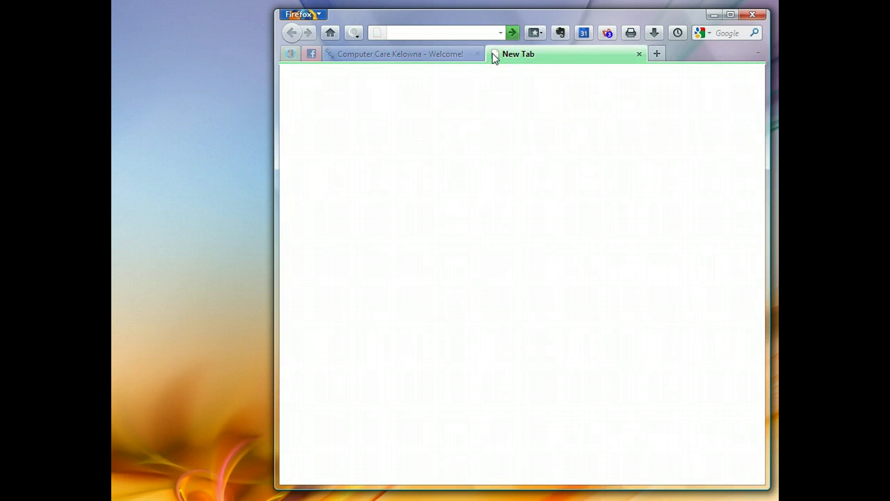
left_click(534, 33)
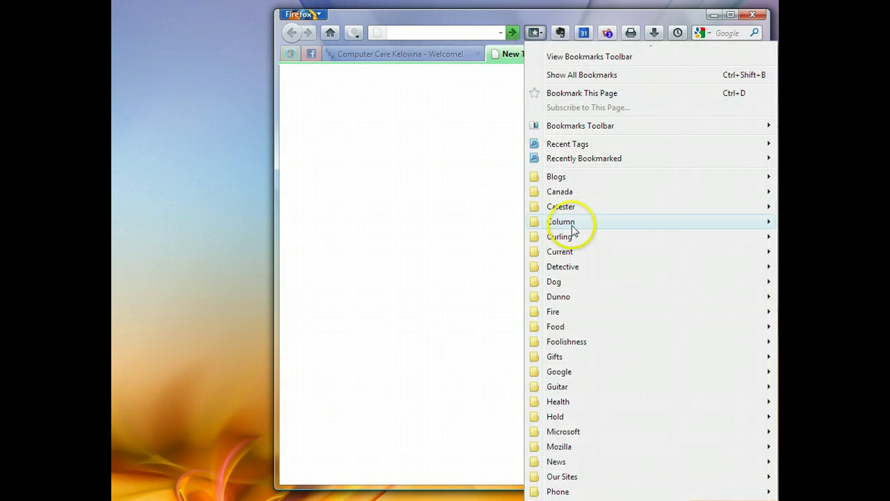
left_click(821, 222)
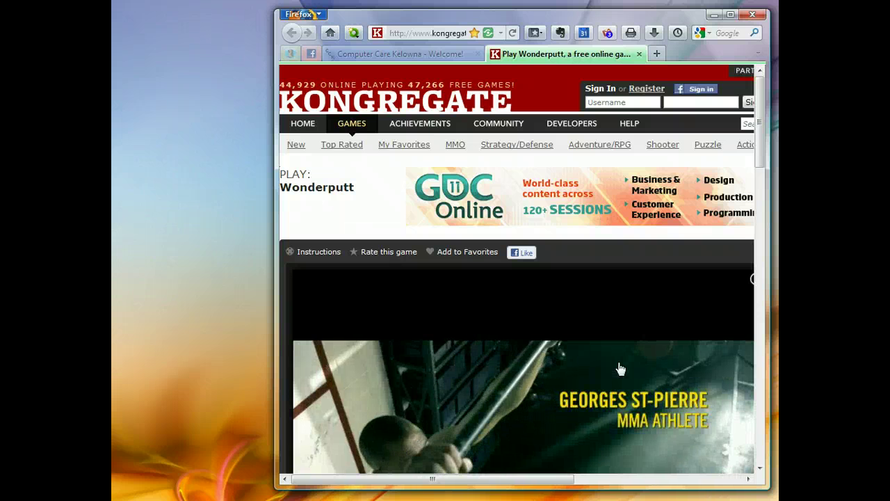
left_click(621, 368)
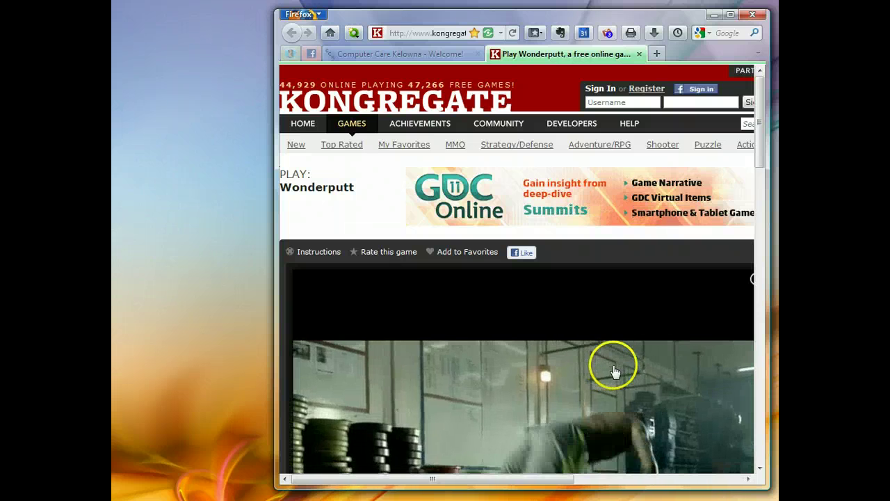
- Wait out the video ad until Wonderputt's title screen with how-to-play instructions appears
left_click(620, 318)
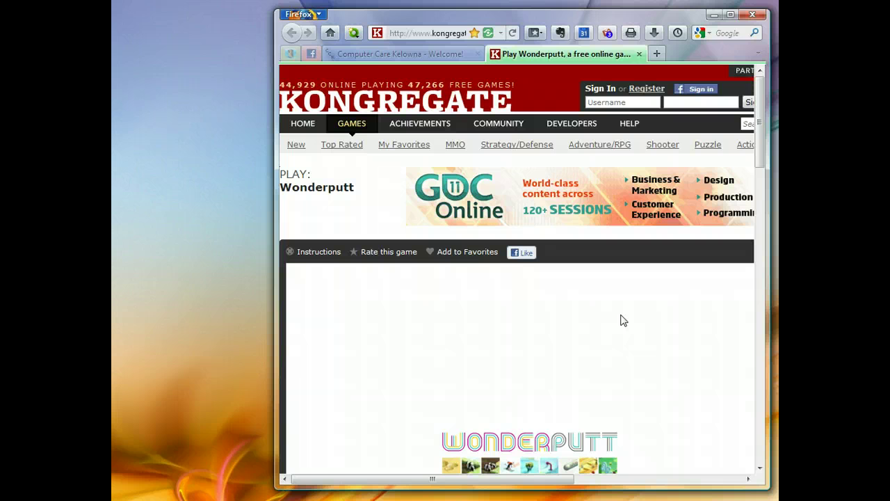
left_click_drag(758, 160, 760, 203)
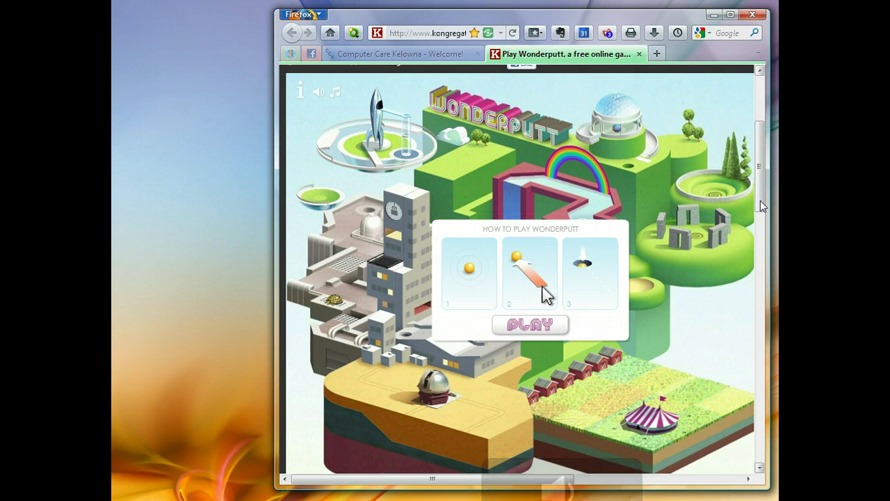
left_click_drag(763, 206, 763, 142)
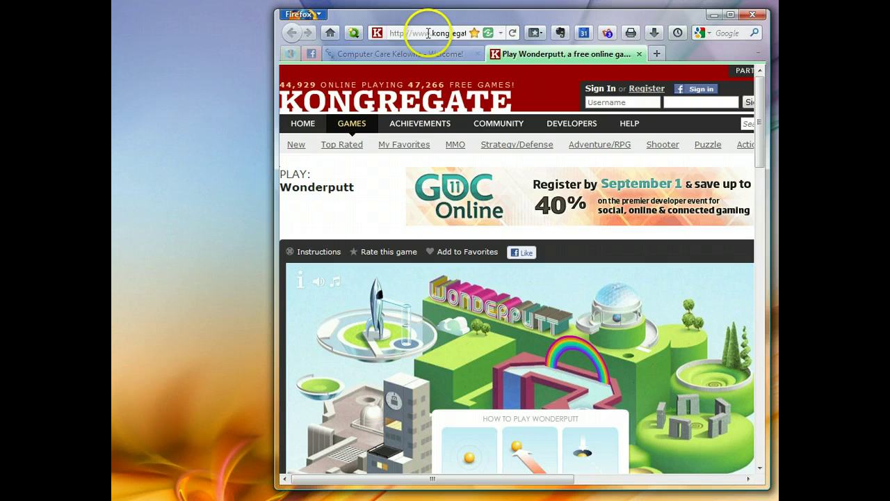
left_click(378, 34)
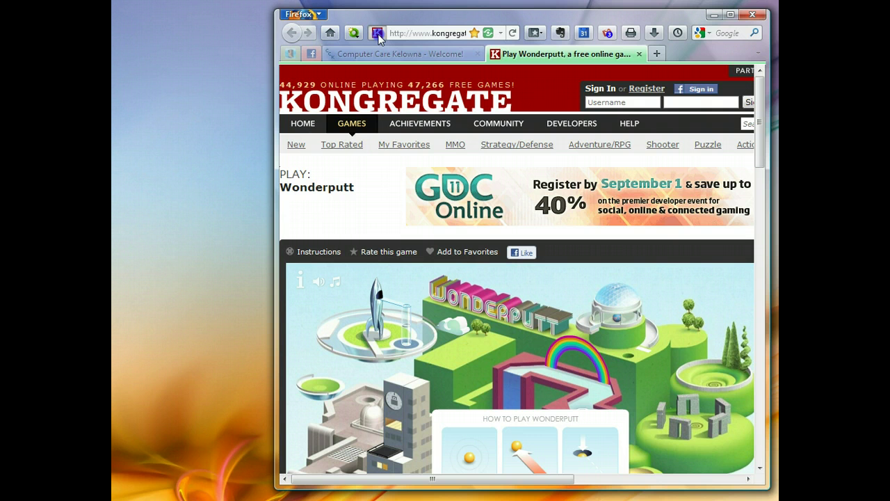
- Drag the Wonderputt site icon onto the desktop as a shortcut, then close its tab
left_click_drag(378, 34, 275, 39)
left_click_drag(229, 73, 185, 120)
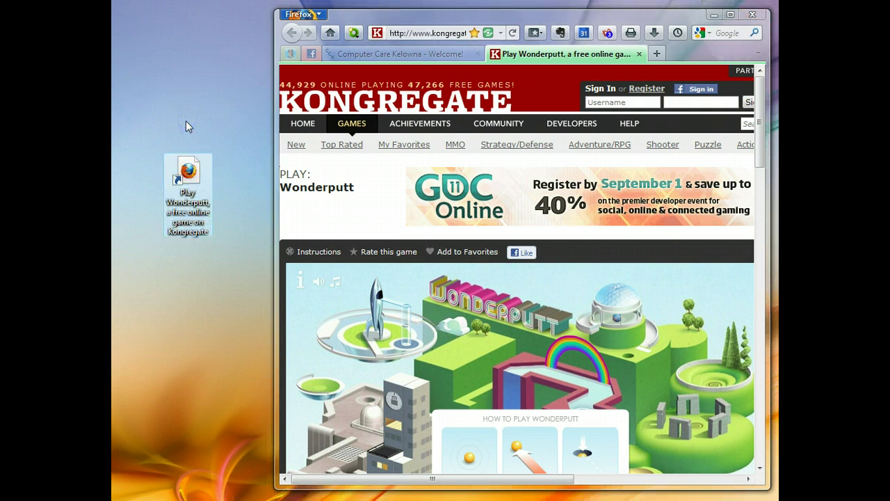
left_click(639, 54)
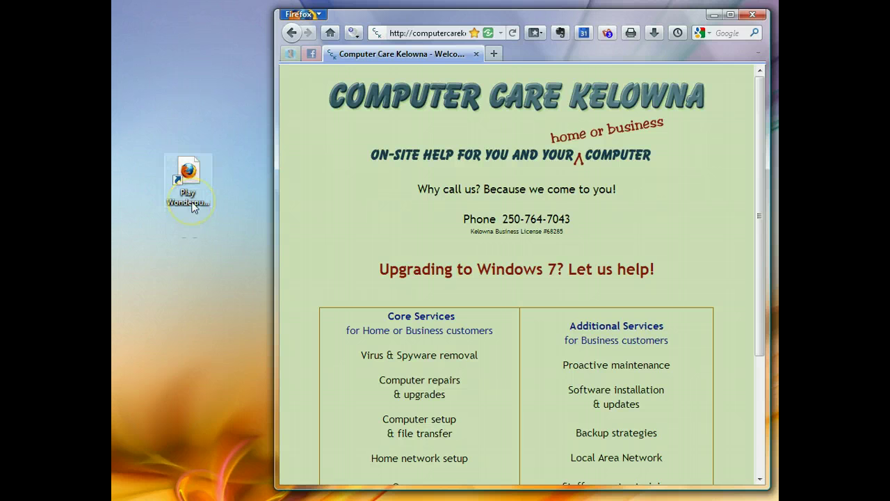
- Rename the Wonderputt desktop shortcut to 'golf'
left_click(192, 236)
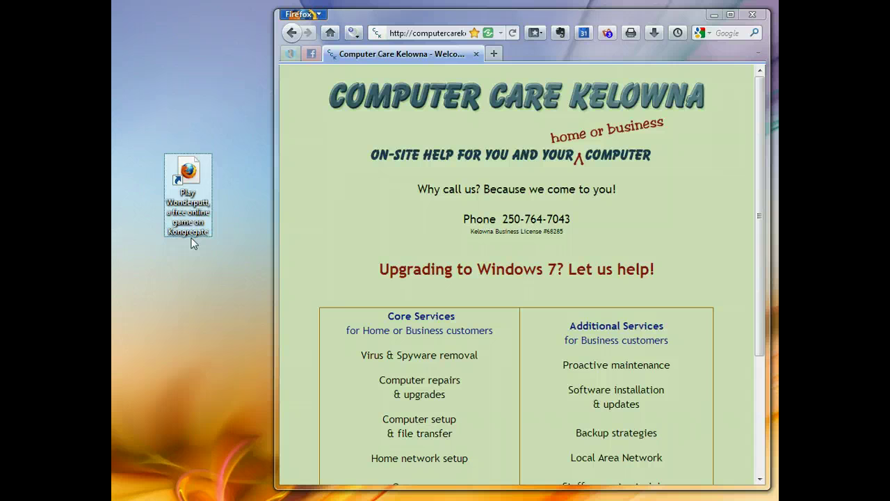
left_click(203, 226)
type("golf")
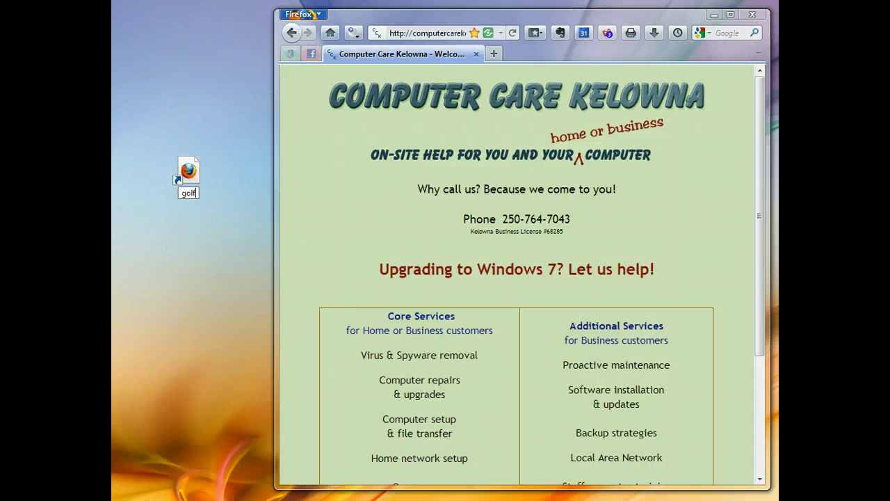
key("Return")
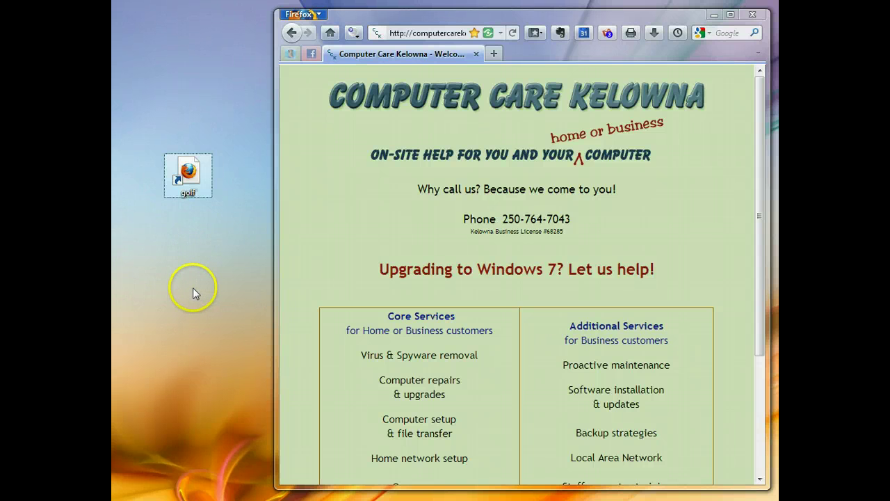
- Launch the golf shortcut to reopen Wonderputt in Firefox
left_click(214, 243)
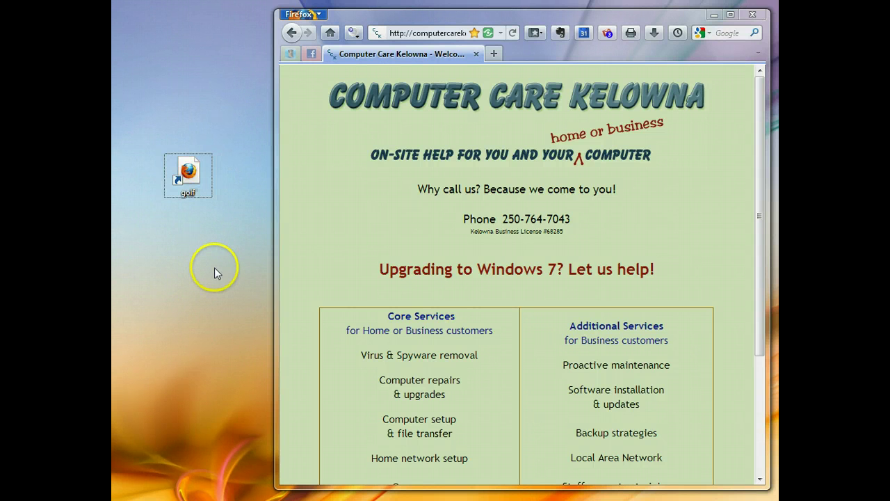
left_click(191, 176)
double_click(191, 176)
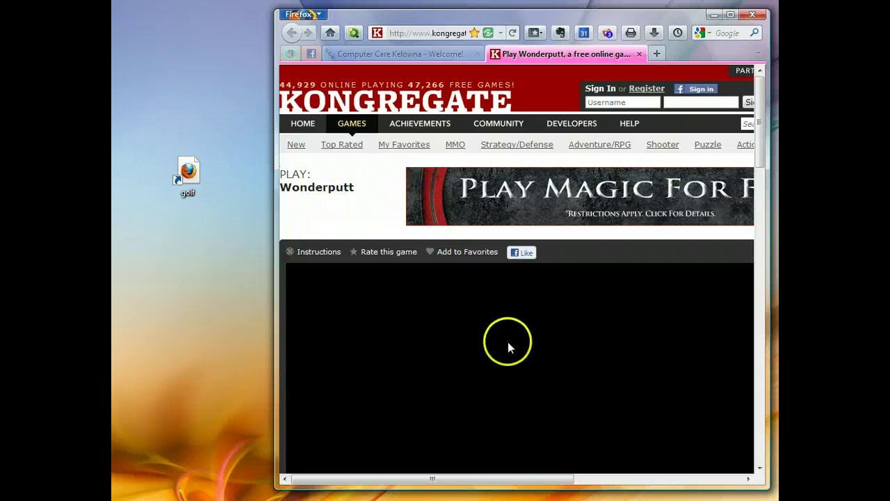
- Close the reopened Wonderputt tab and minimize Firefox
left_click(639, 54)
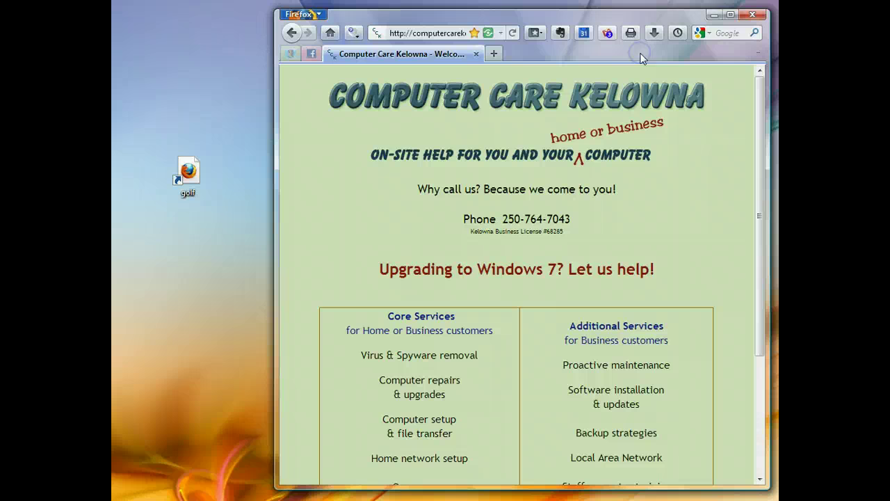
left_click(713, 15)
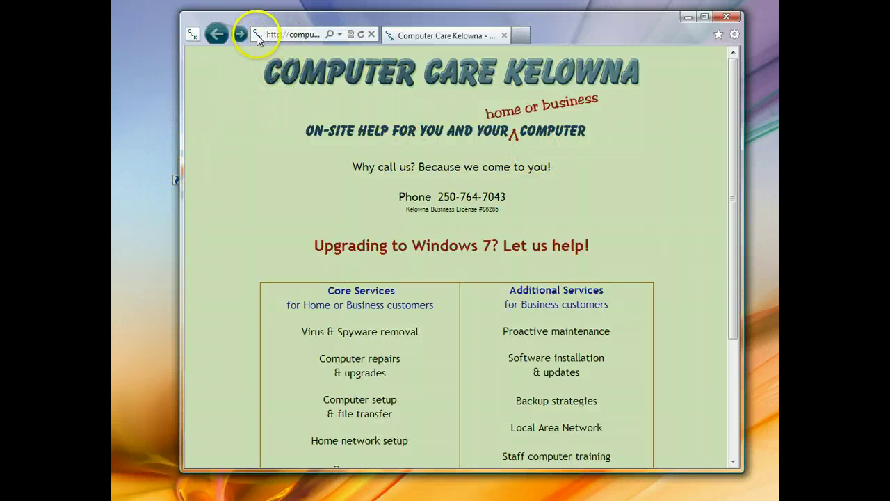
- Drag the Computer Care Kelowna site icon from Internet Explorer onto the desktop
left_click_drag(257, 38, 140, 58)
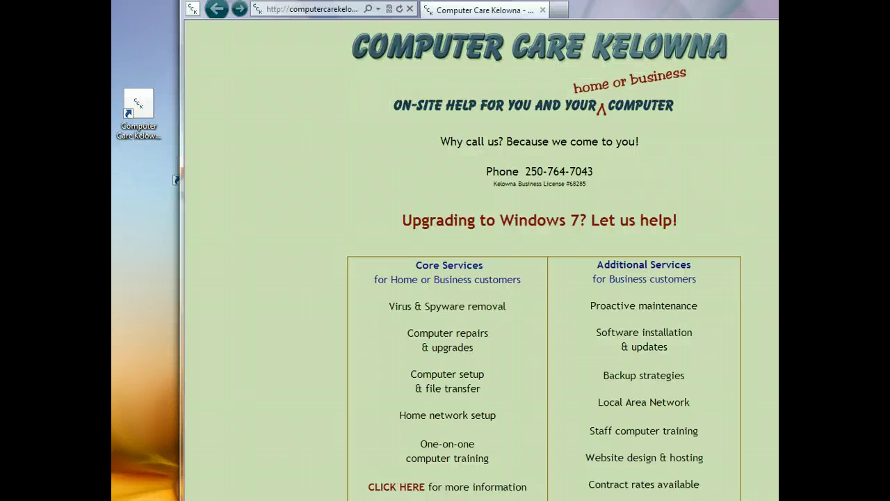
- Open the Computer Care Kelowna desktop shortcut, resize the Internet Explorer window, then close it
key("super+d")
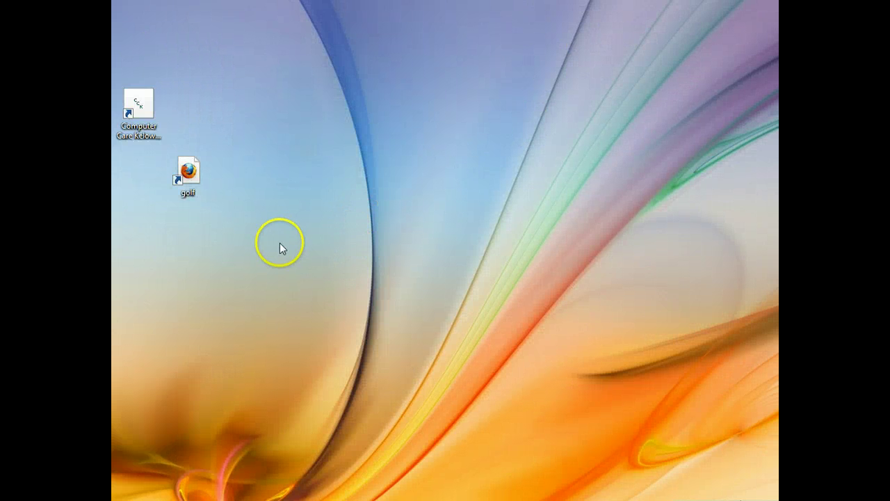
double_click(141, 105)
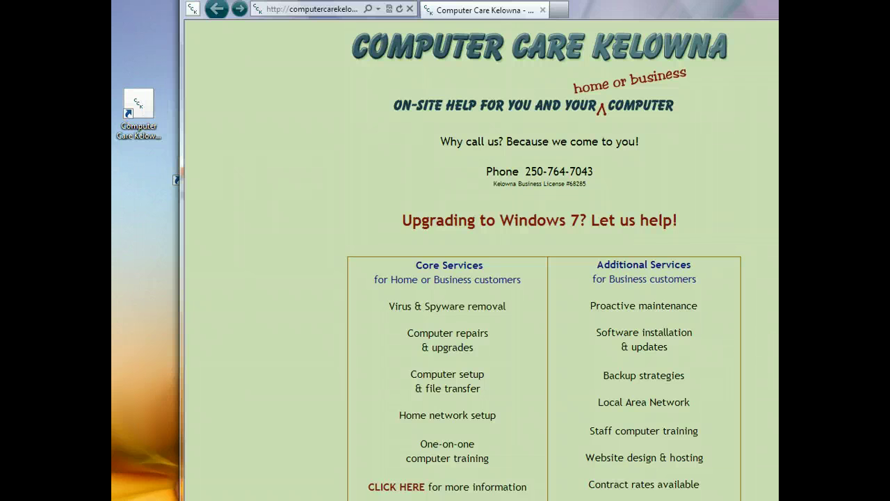
left_click_drag(778, 308, 746, 308)
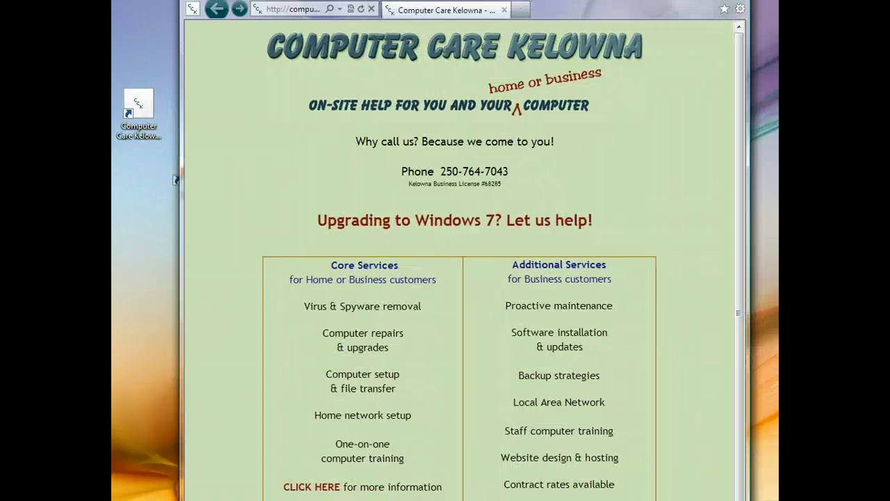
left_click_drag(748, 500, 769, 486)
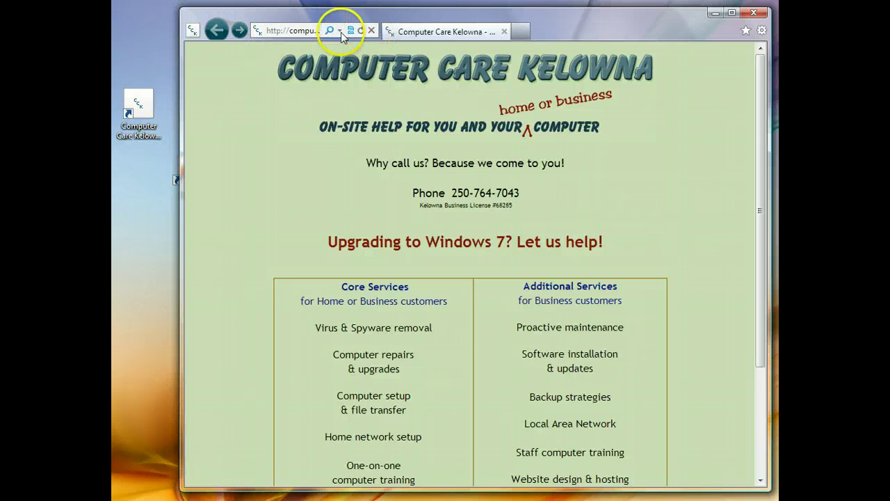
mouse_move(257, 32)
left_mouse_down()
mouse_move(237, 76)
mouse_move(144, 184)
mouse_move(270, 92)
mouse_move(266, 36)
left_mouse_up()
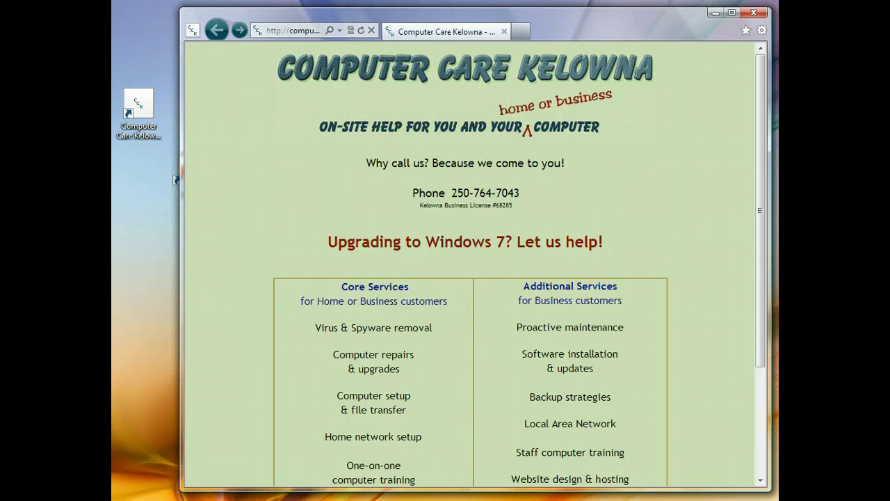
left_click(753, 12)
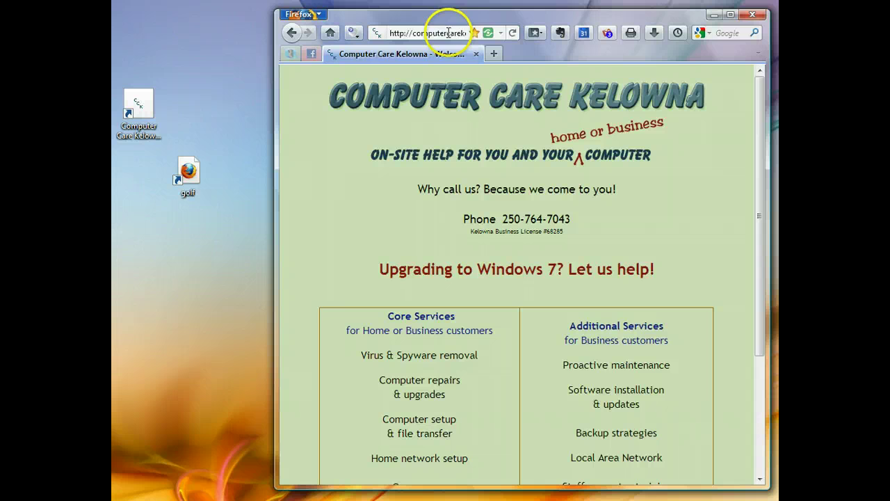
- Restore Firefox and browse the View > Toolbars menu without changing anything
left_click(405, 33)
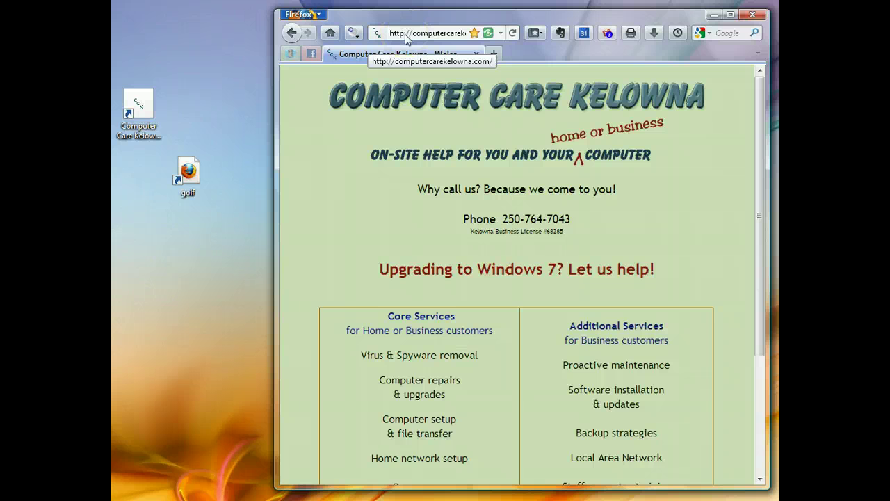
key("alt")
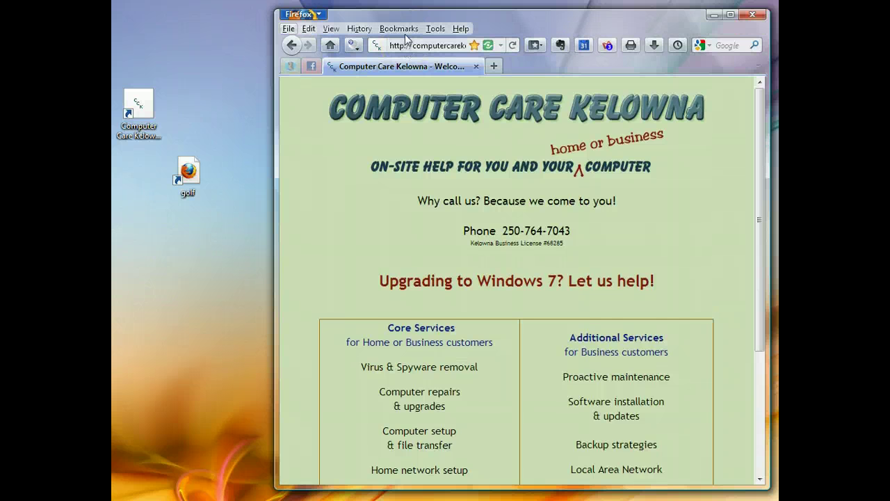
left_click(331, 28)
left_click(347, 45)
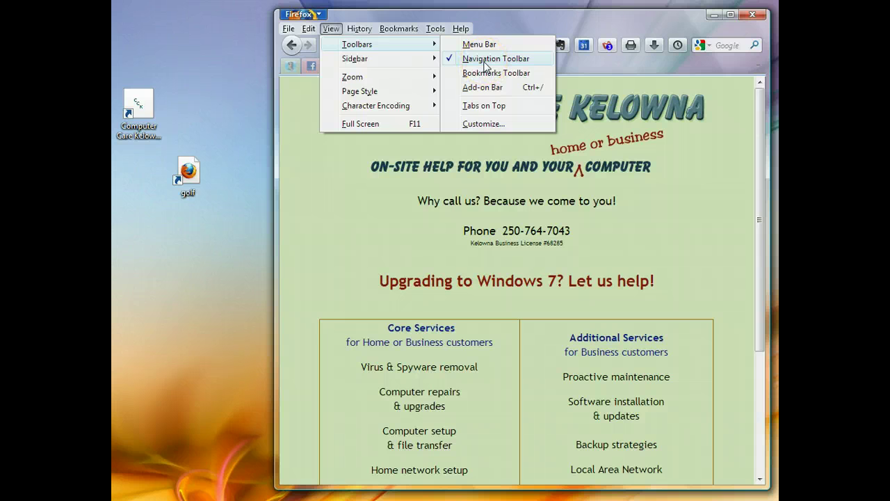
left_click(503, 16)
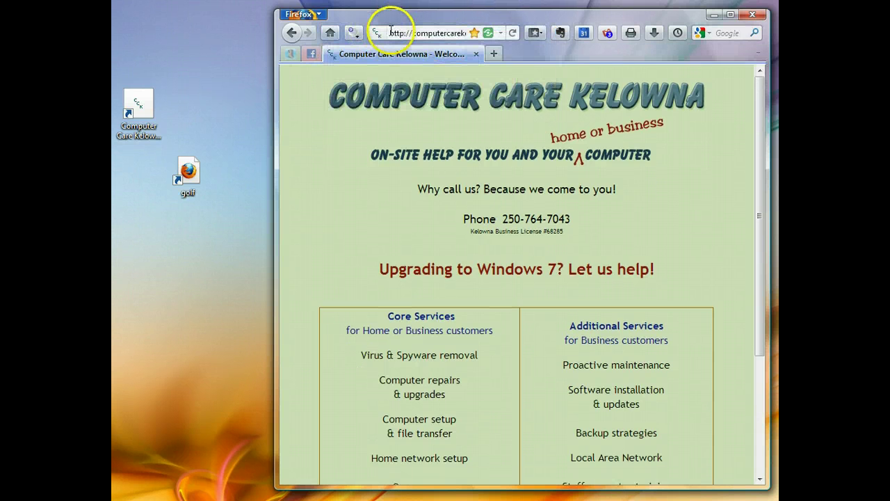